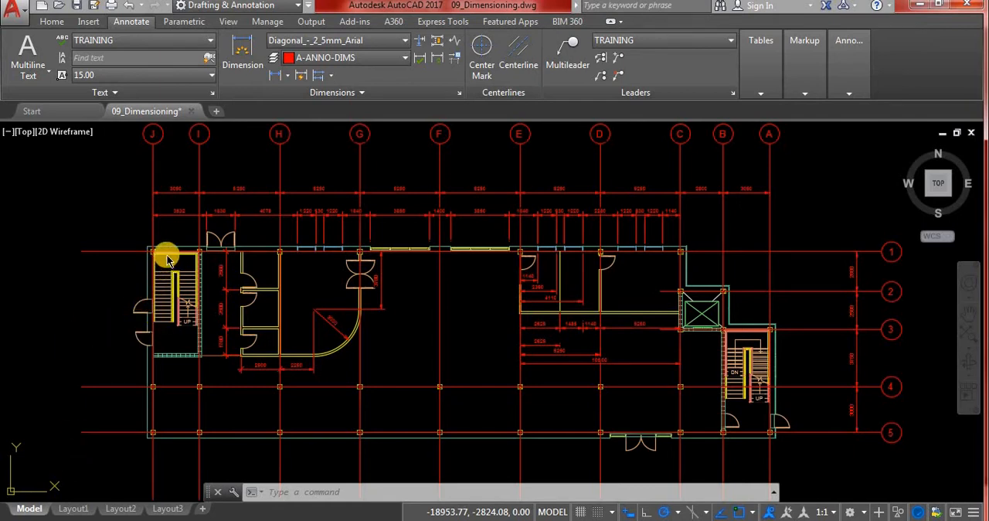
# Restore the saved Restrooms model view and bring the uppermost restroom and its door into close view.
pyautogui.click(25, 133)
pyautogui.moveTo(129, 149)
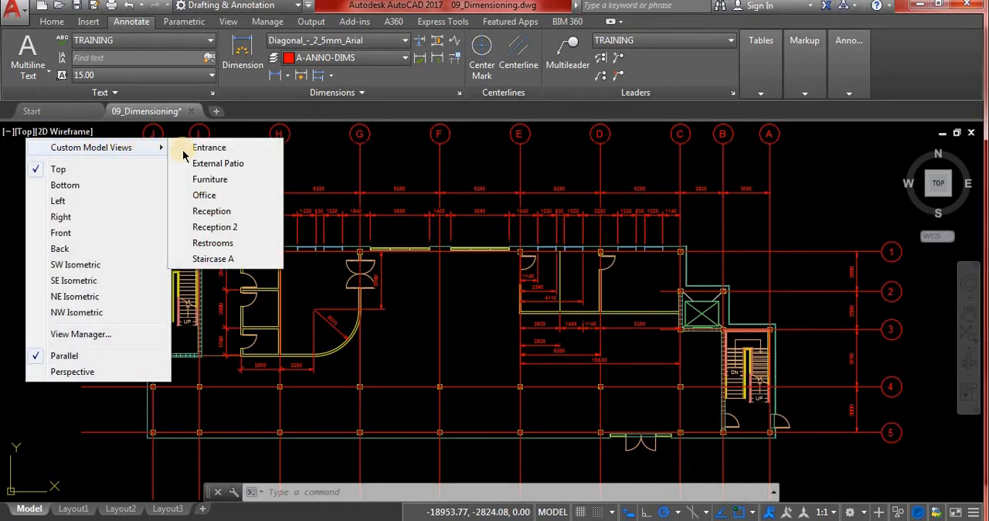
pyautogui.click(226, 247)
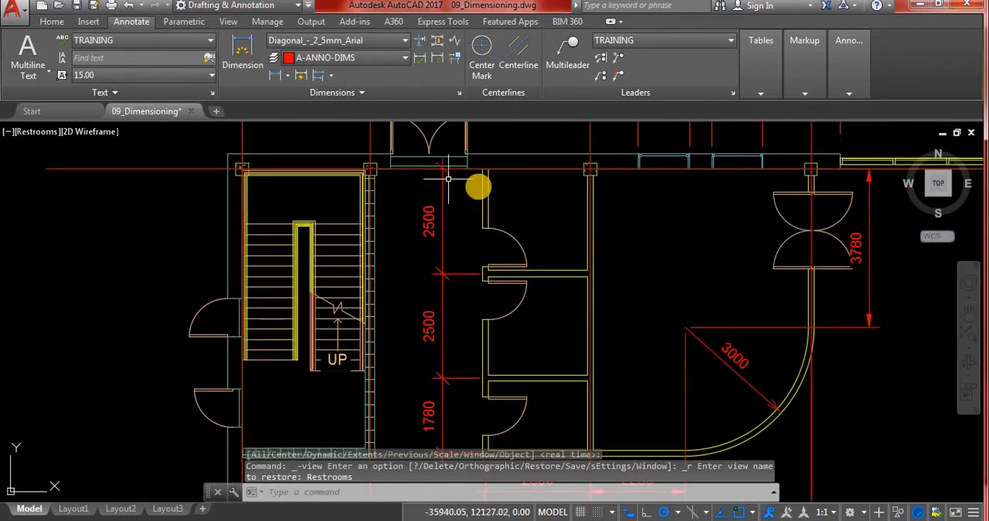
pyautogui.scroll(4, 495, 179)
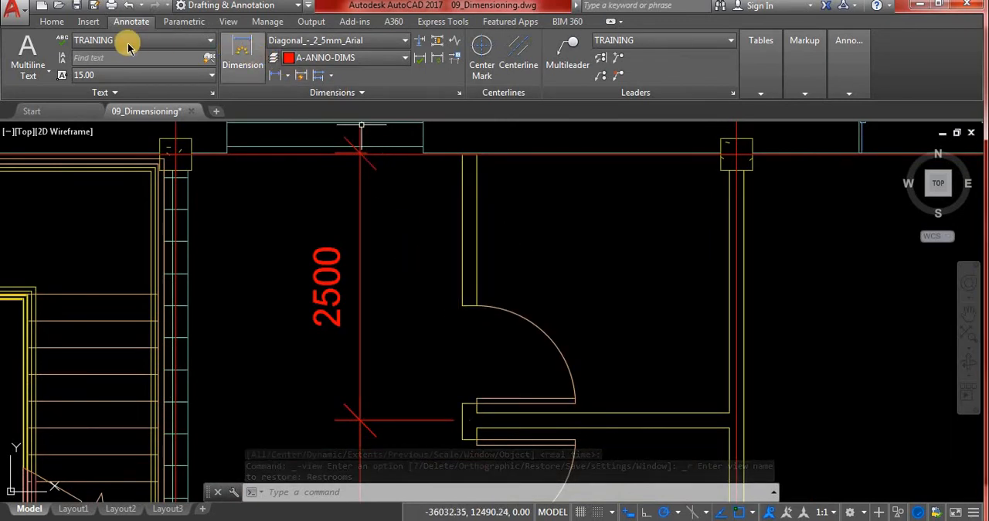
# Dimension the length of the short vertical wall above the upper restroom door, placing the dimension between the wall and the 2500 dimension.
pyautogui.click(246, 64)
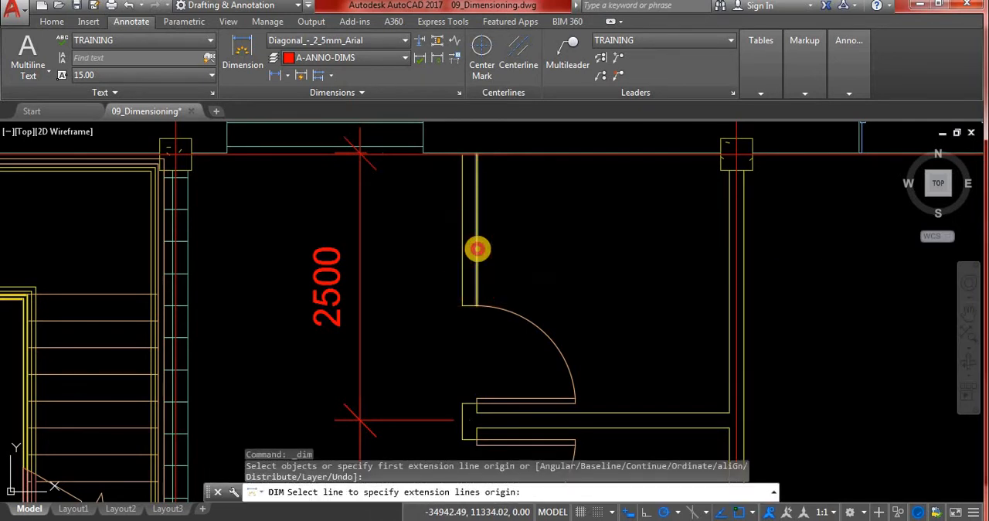
pyautogui.click(478, 248)
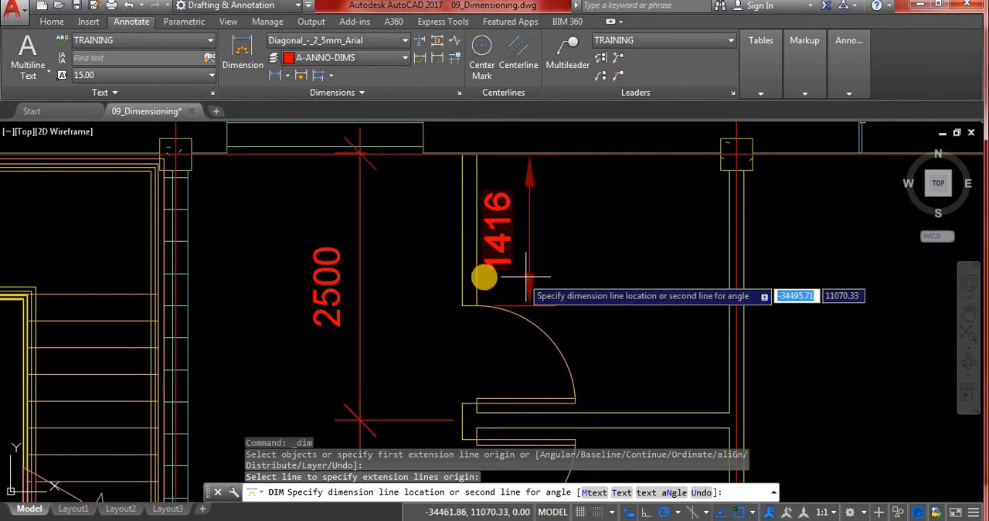
pyautogui.click(460, 274)
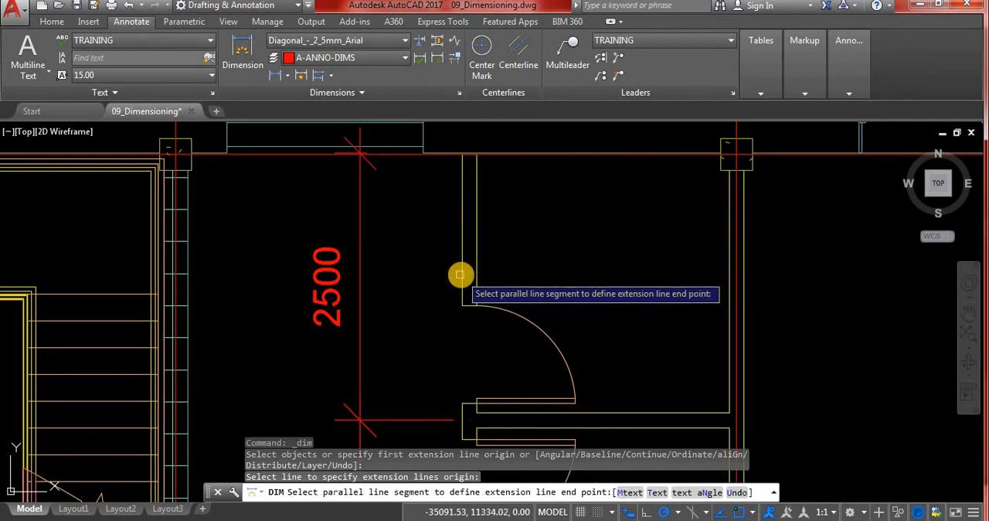
pyautogui.click(460, 285)
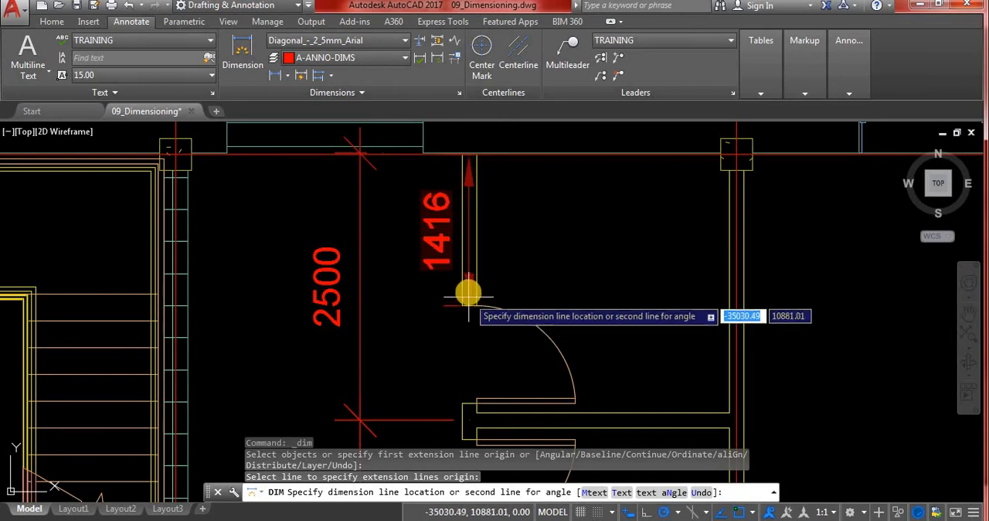
pyautogui.click(460, 220)
pyautogui.click(462, 219)
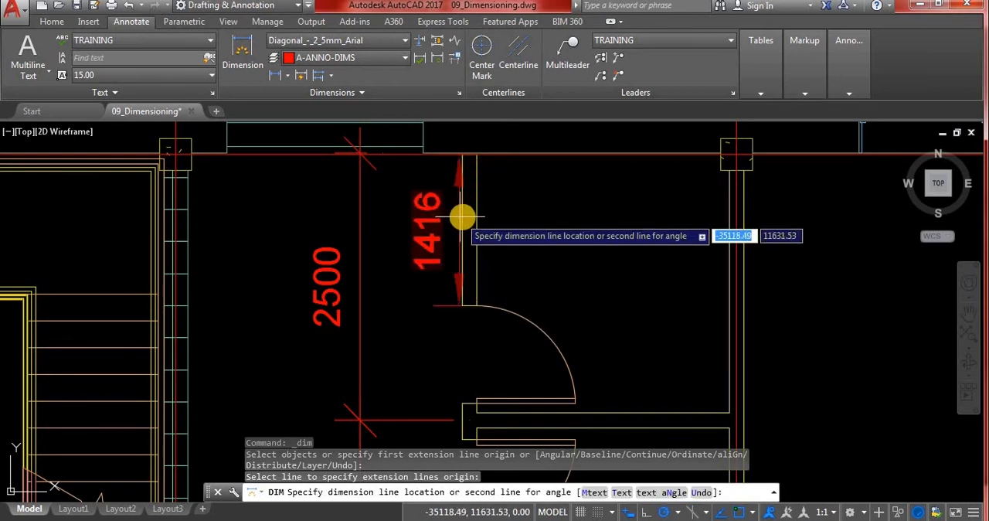
pyautogui.click(462, 218)
pyautogui.click(462, 218)
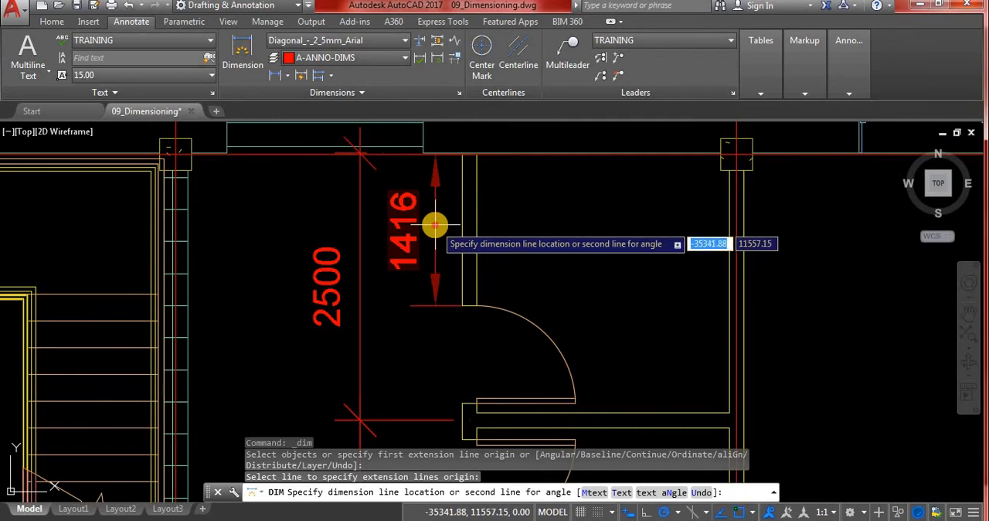
pyautogui.click(435, 224)
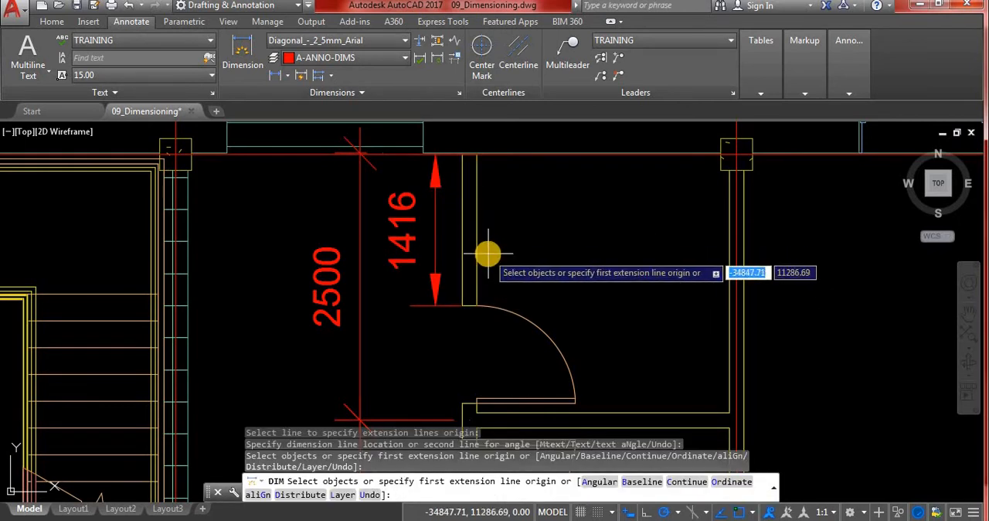
pyautogui.press('Escape')
pyautogui.press('Escape')
pyautogui.press('Escape')
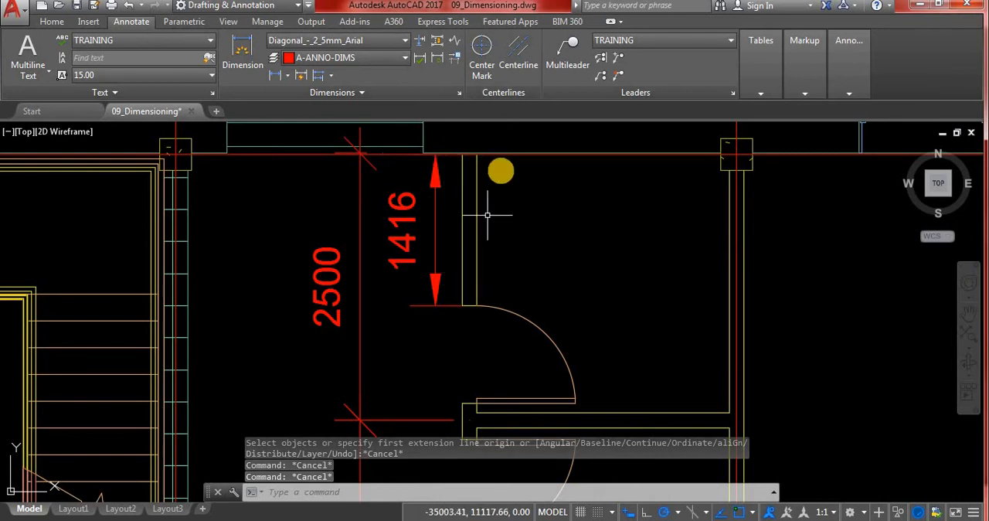
# Add an angular dimension to the upper restroom door's swing arc, placed just outside the arc, using the Dimension command's Angular option.
pyautogui.press('Return')
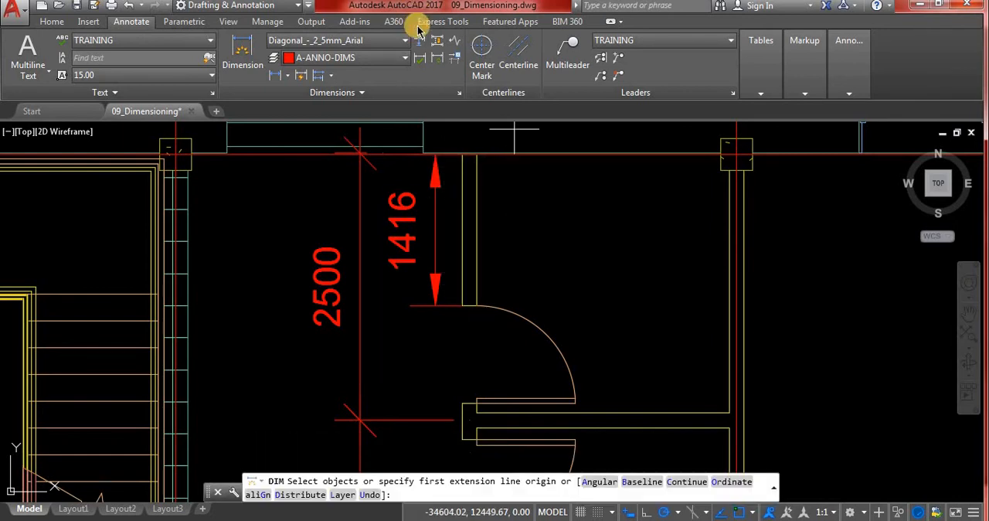
pyautogui.click(501, 311)
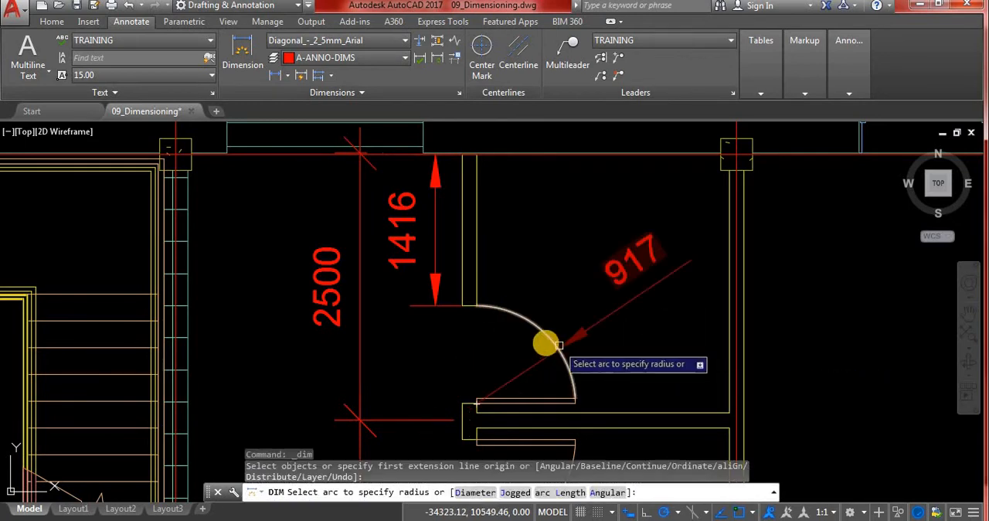
pyautogui.press('Escape')
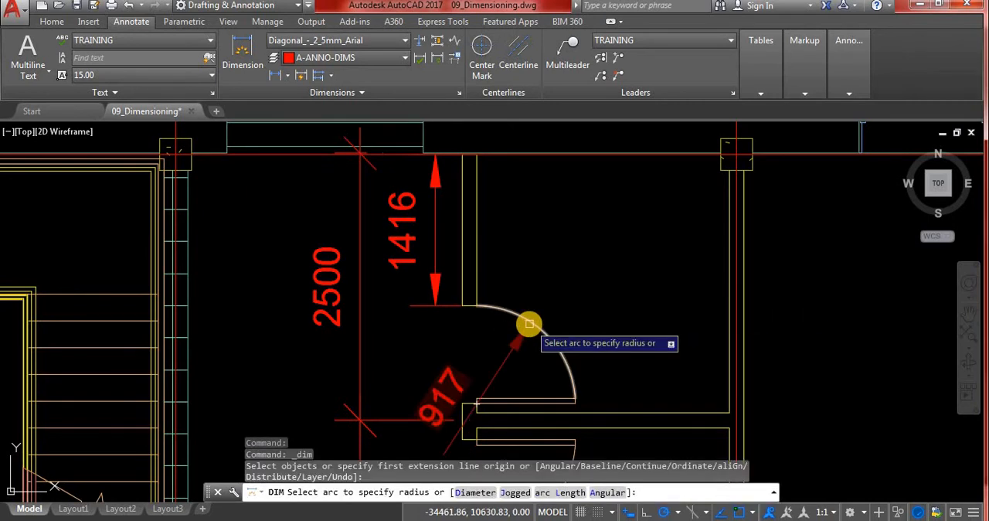
pyautogui.rightClick(566, 280)
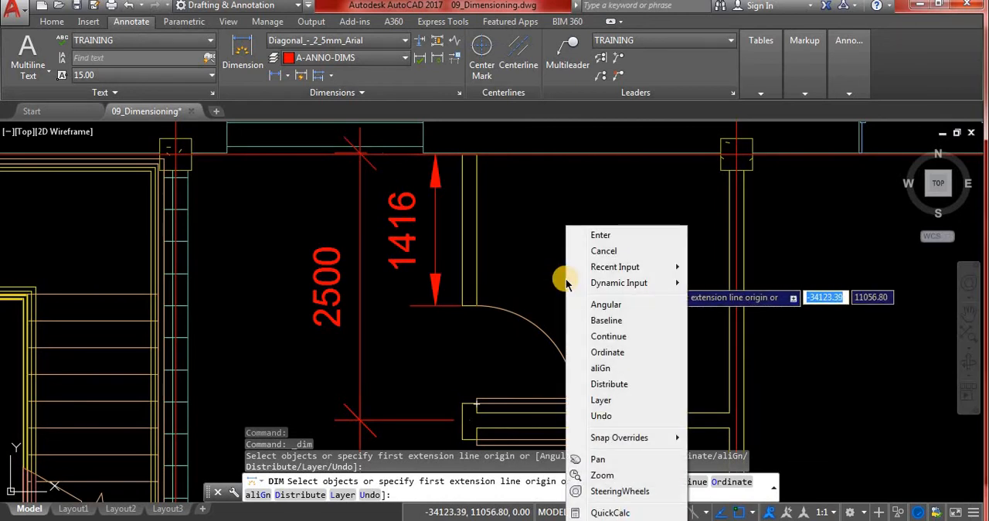
pyautogui.click(605, 305)
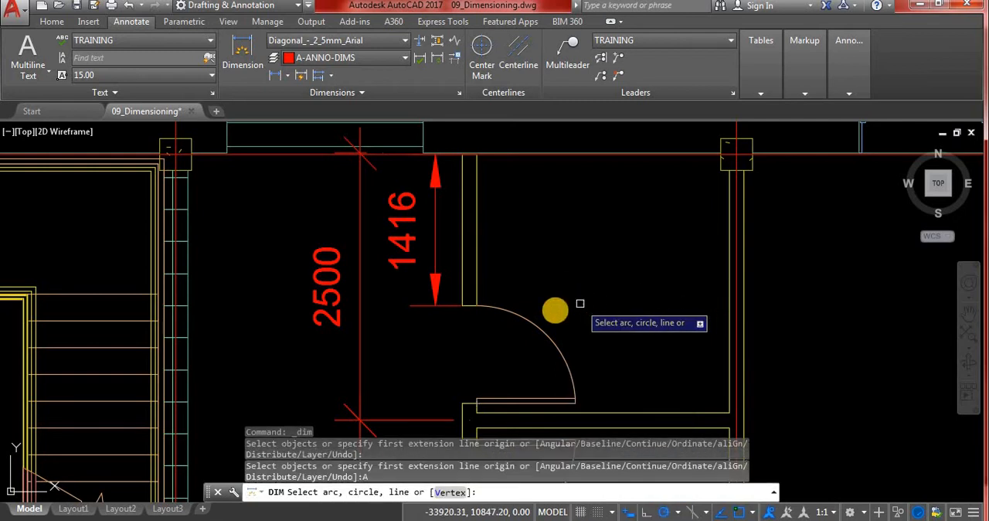
pyautogui.click(530, 321)
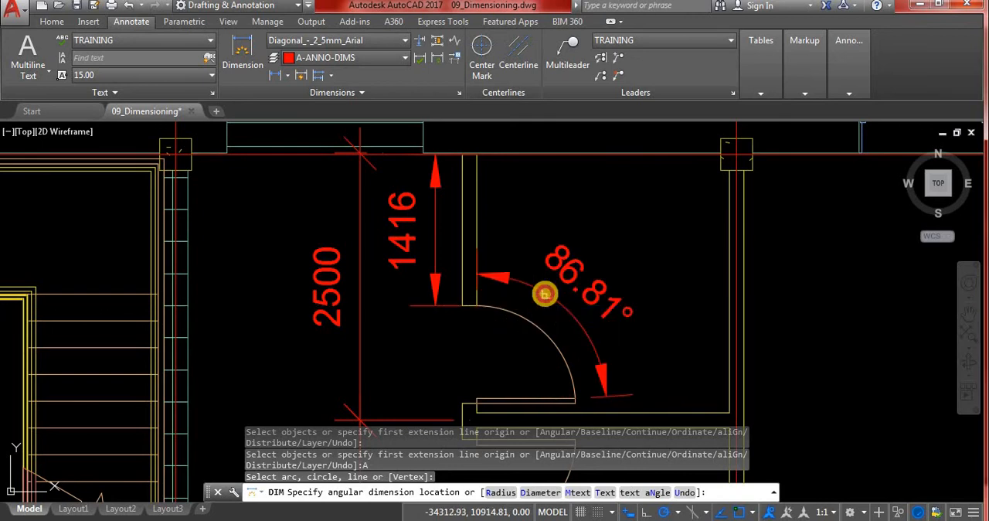
pyautogui.click(545, 294)
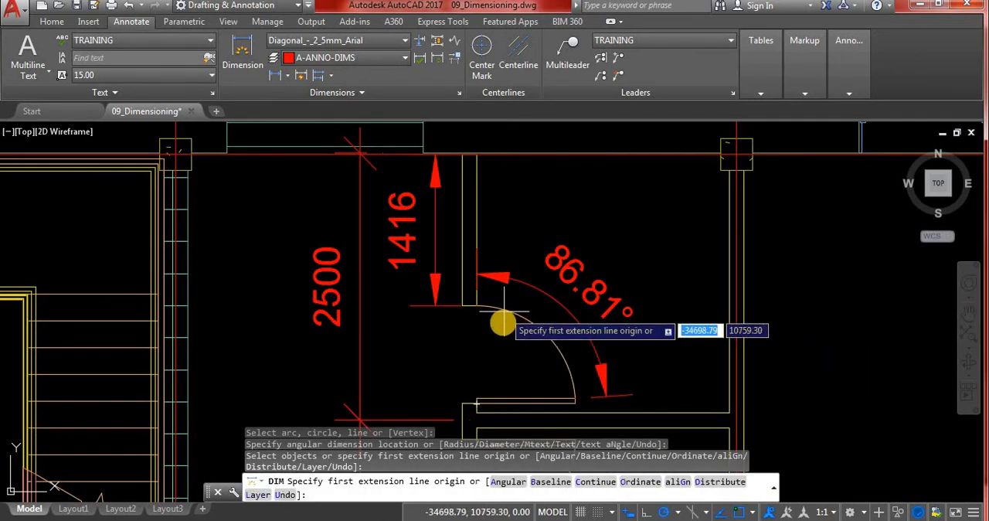
# Add a radius dimension to the upper restroom door's swing arc, with its location inside the arc.
pyautogui.rightClick(544, 333)
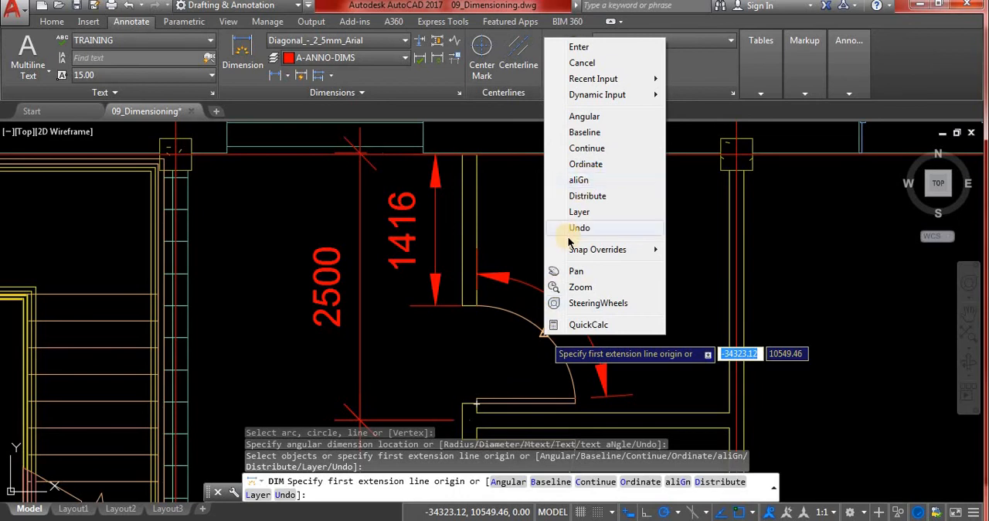
pyautogui.click(560, 6)
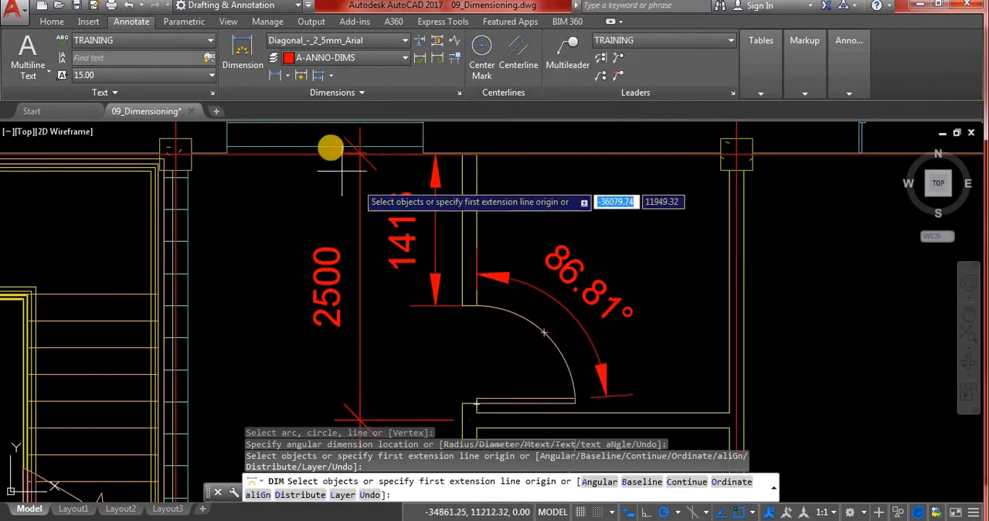
pyautogui.click(246, 51)
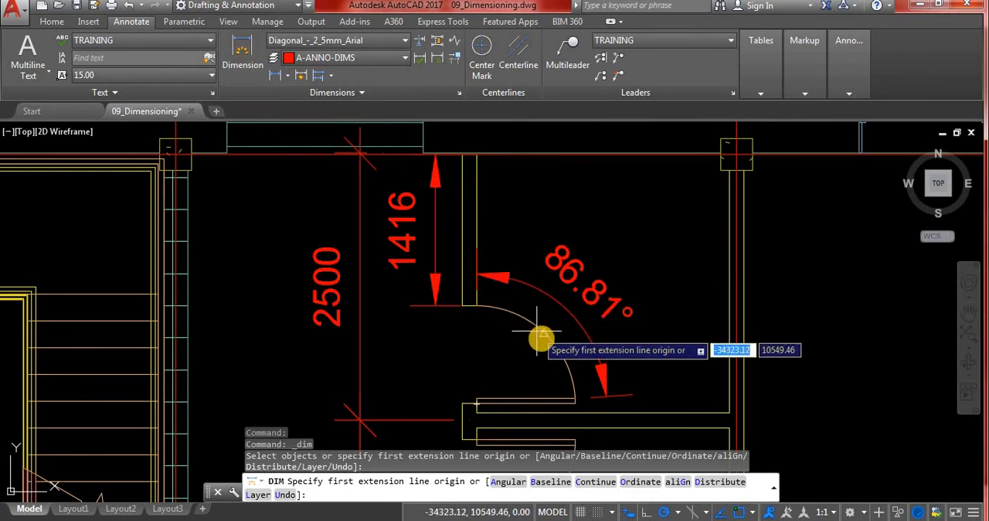
pyautogui.click(568, 371)
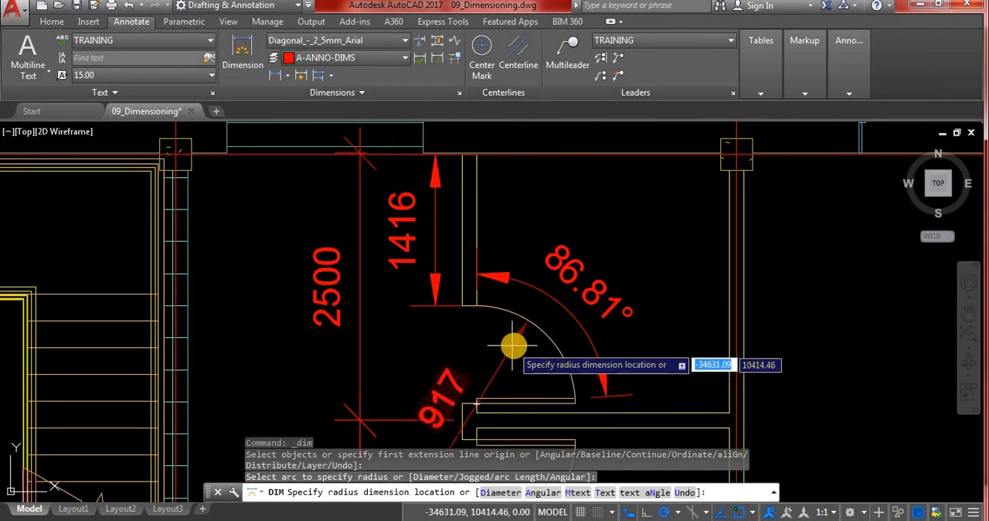
pyautogui.click(513, 347)
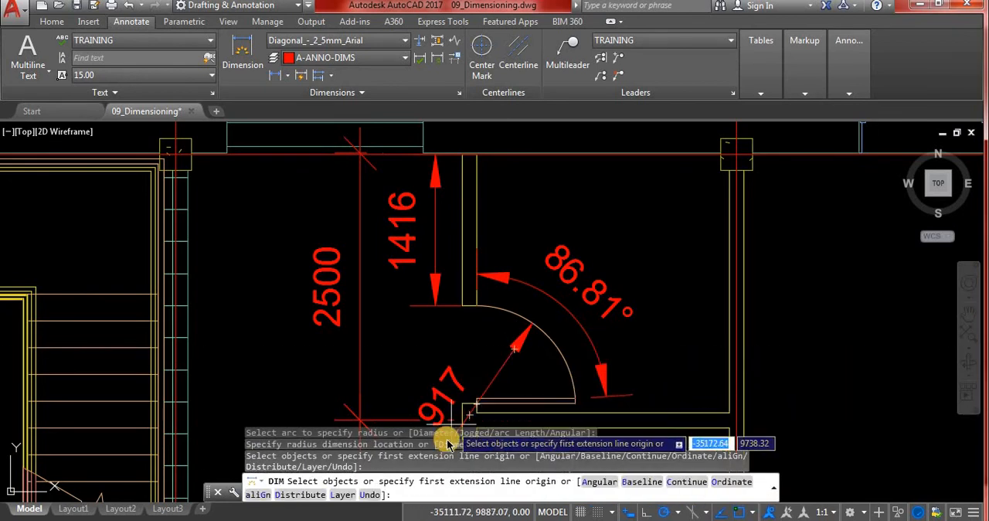
pyautogui.scroll(-4, 490, 397)
pyautogui.scroll(4, 521, 332)
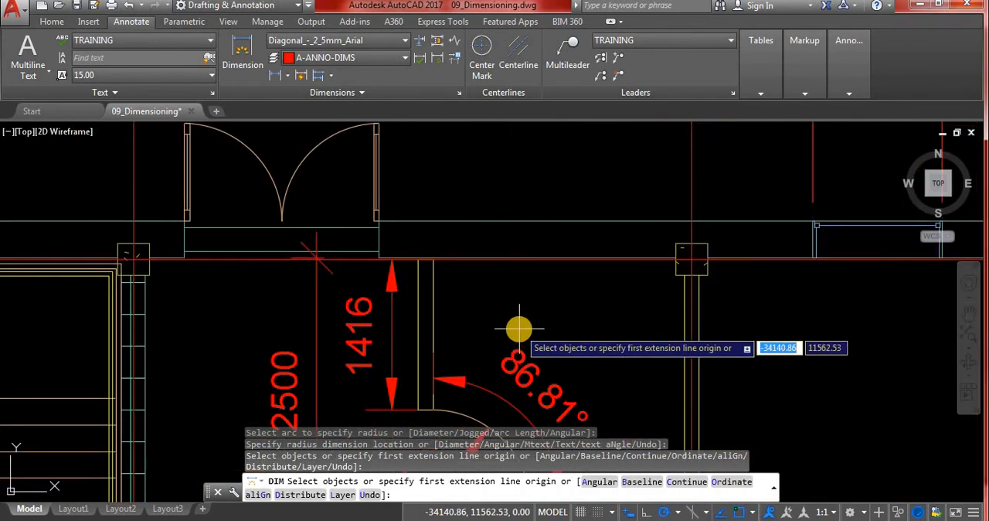
pyautogui.scroll(-3, 520, 331)
pyautogui.scroll(5, 517, 375)
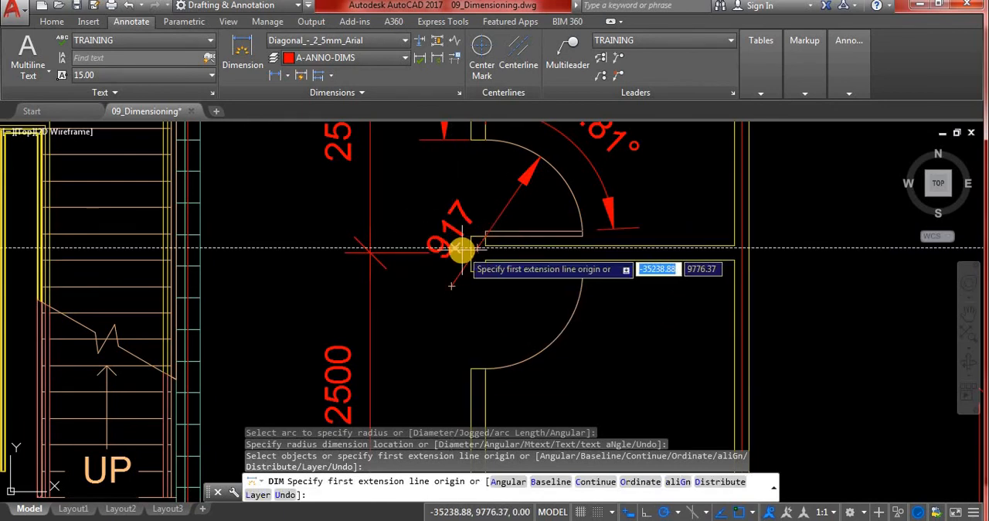
pyautogui.scroll(-2, 495, 275)
pyautogui.scroll(-2, 383, 282)
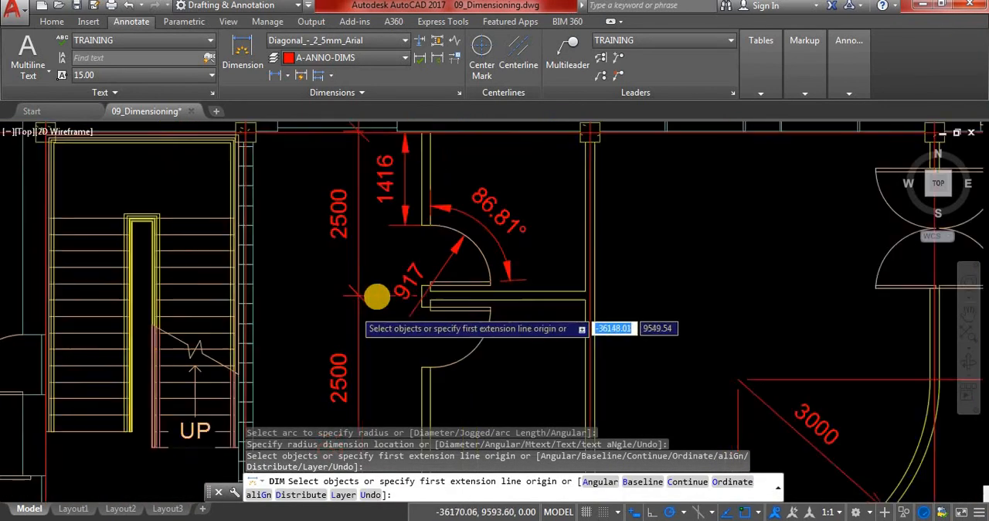
pyautogui.scroll(5, 377, 296)
pyautogui.scroll(-3, 464, 243)
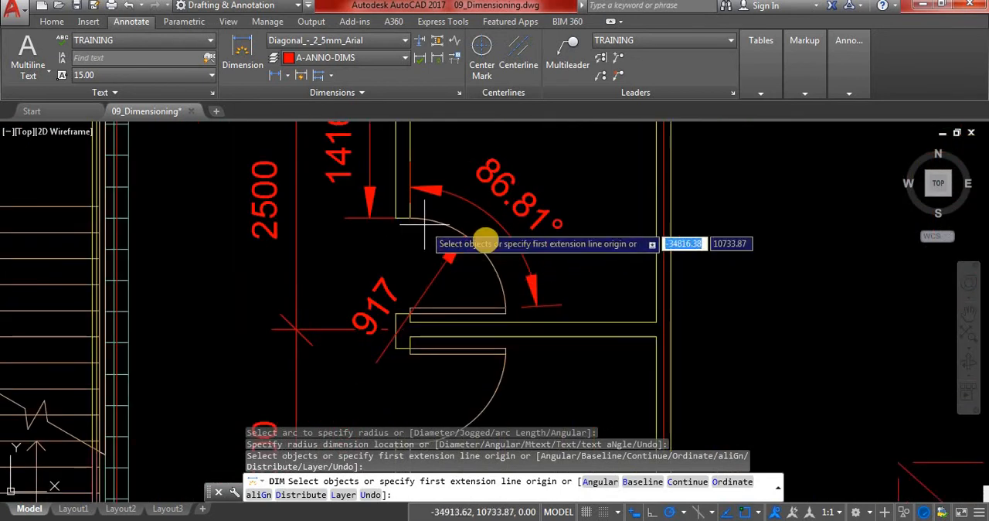
# Add an Arc Length dimension to the upper restroom door's swing arc, placed outside the angular dimension.
pyautogui.click(289, 76)
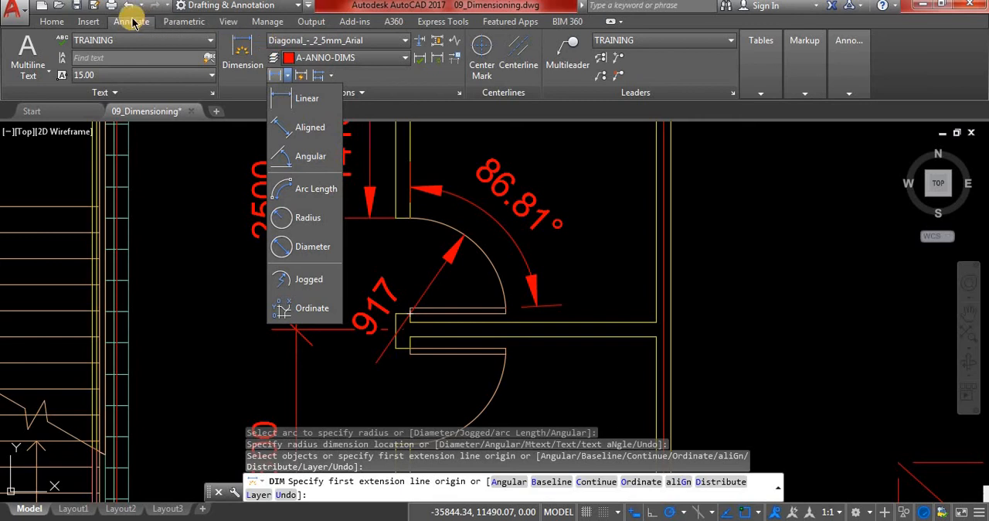
pyautogui.click(315, 193)
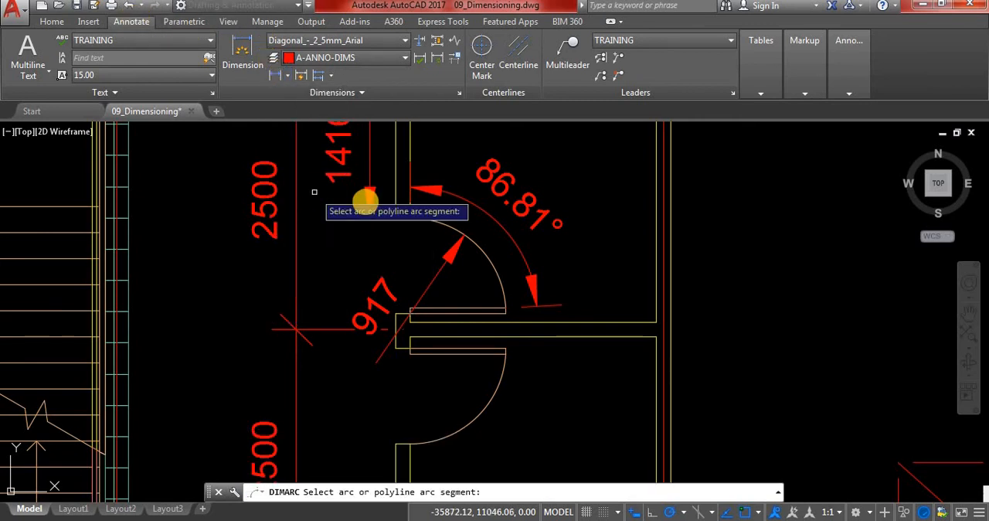
pyautogui.click(443, 225)
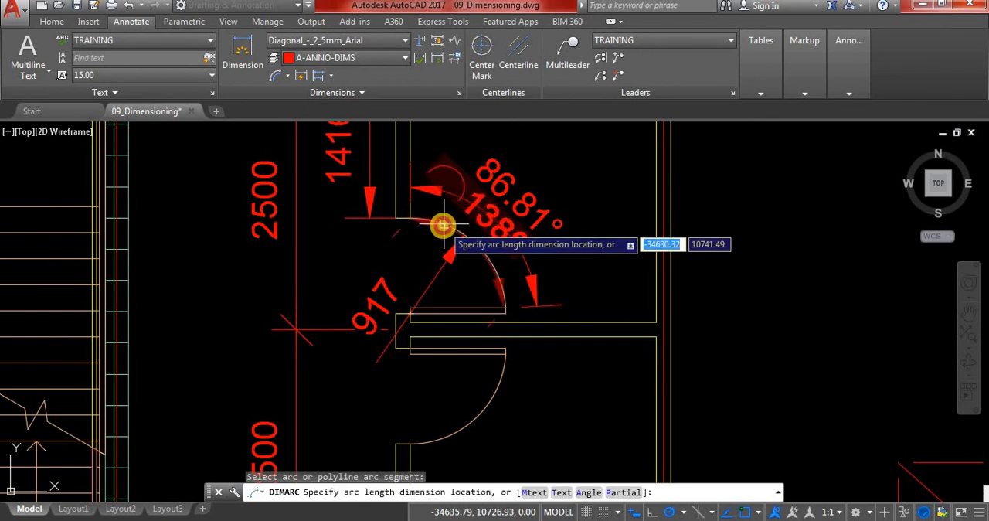
pyautogui.click(550, 176)
pyautogui.scroll(-2, 559, 280)
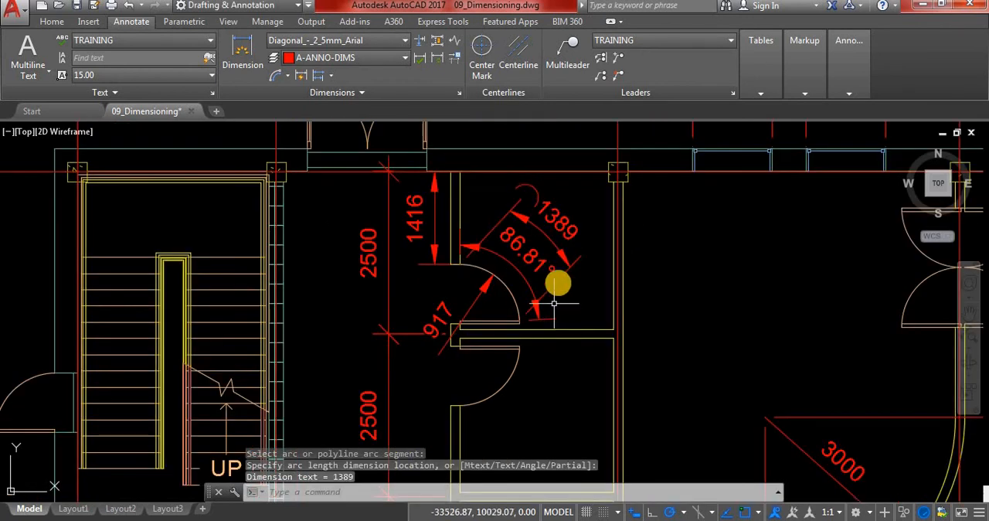
pyautogui.scroll(2, 560, 271)
pyautogui.scroll(2, 561, 258)
pyautogui.scroll(-2, 539, 325)
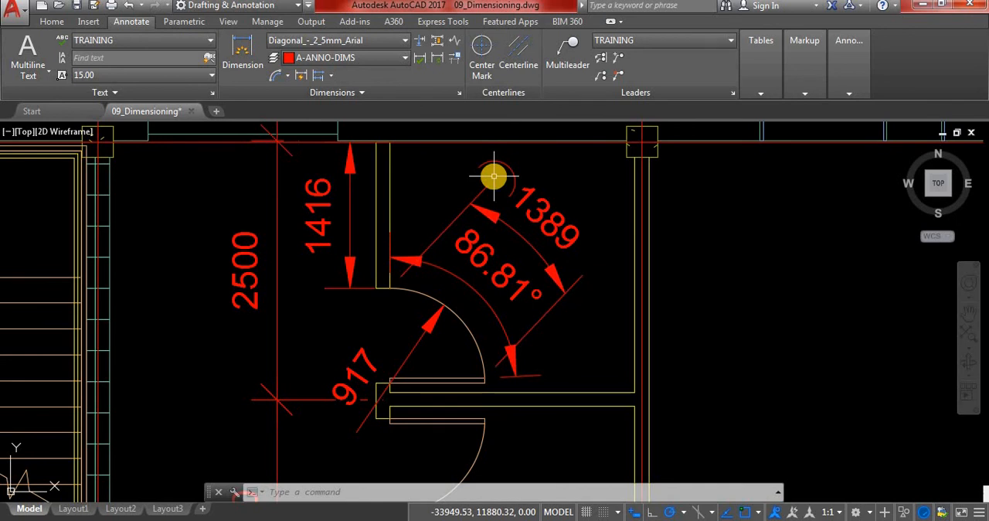
# Open the choice of individual dimension types.
pyautogui.click(287, 77)
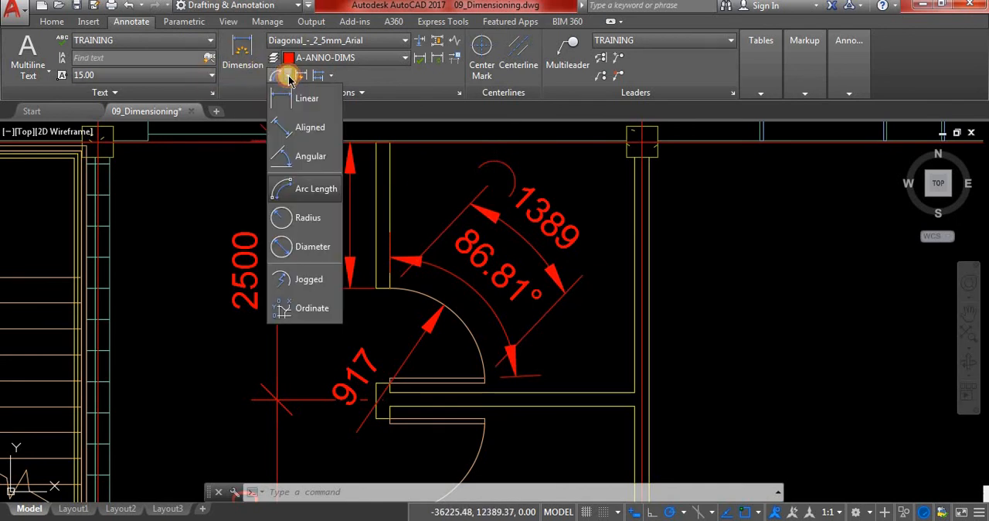